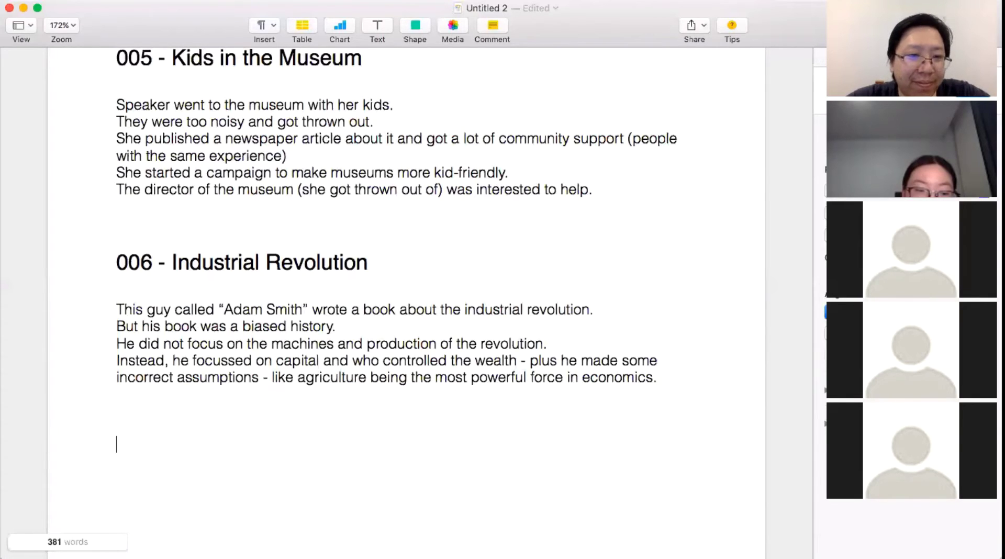
# Add a section after 006 with the heading "007 - Language Death" and the placeholder body text "Contro".
pyautogui.write('004 - Human Rights in the UK  Contro')
pyautogui.click(154, 445)
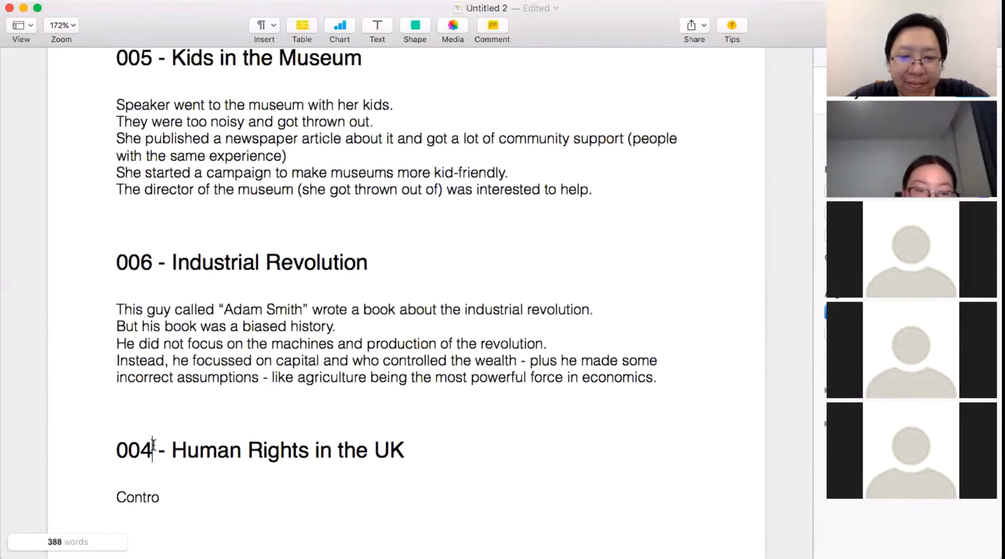
pyautogui.press('BackSpace')
pyautogui.write('7')
pyautogui.moveTo(171, 450); pyautogui.dragTo(407, 446)
pyautogui.write('Lang')
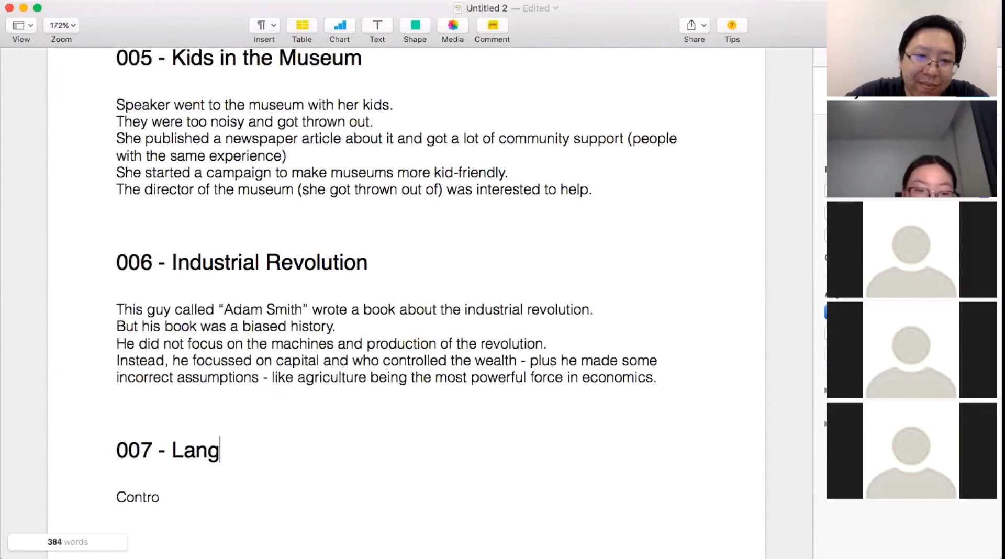
pyautogui.write('uage Death')
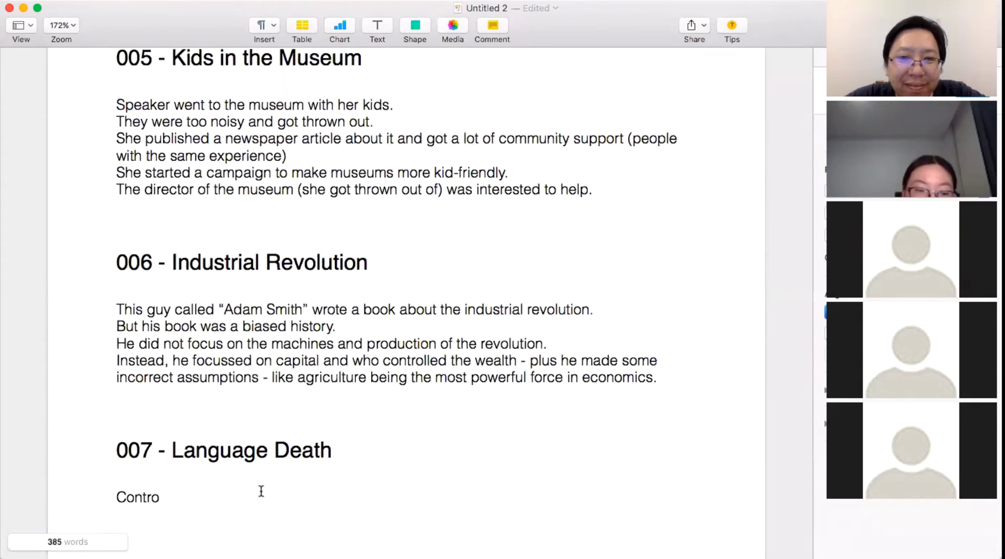
# Insert blank lines before the "007 - Language Death" heading to move the whole section onto the next page.
pyautogui.scroll(-2, 261, 491)
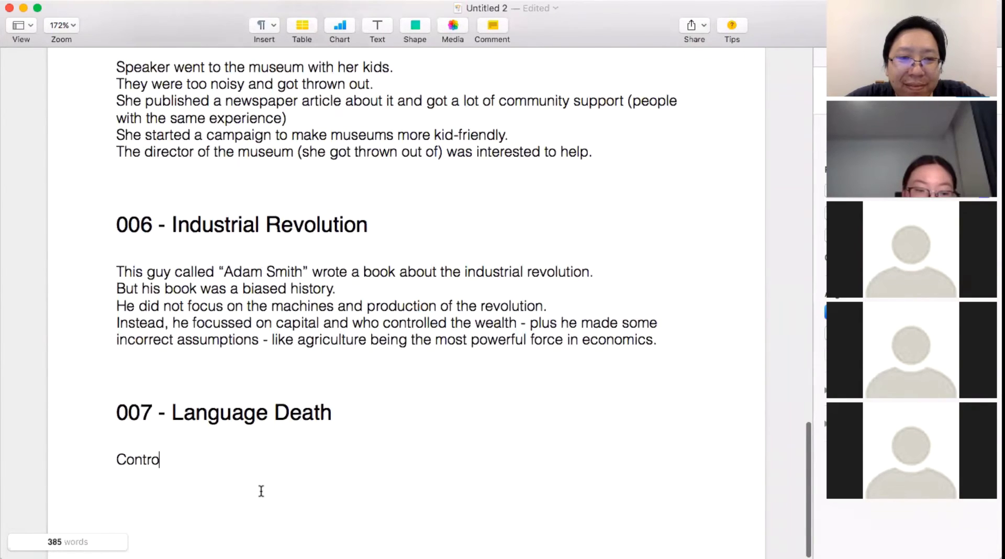
pyautogui.click(109, 414)
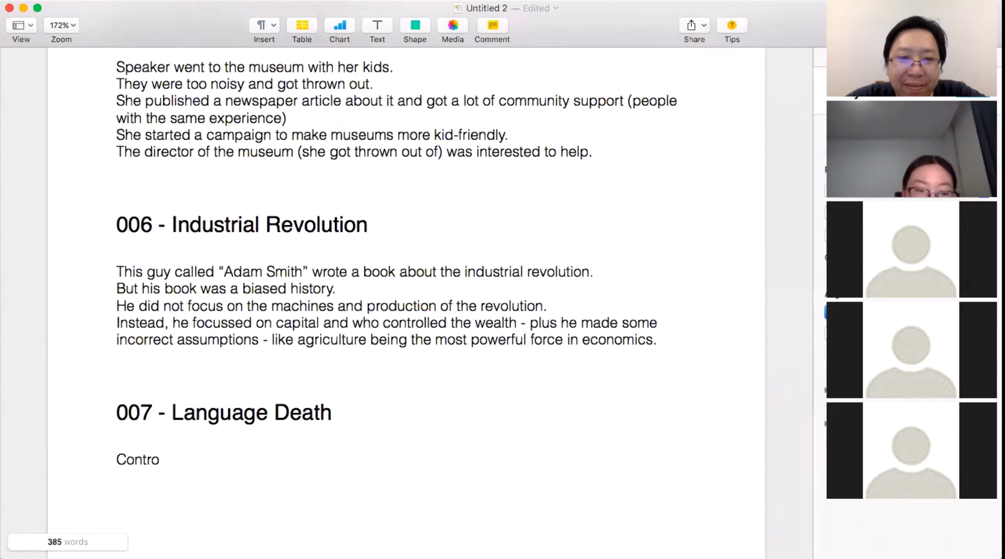
pyautogui.press('Return')
pyautogui.press('Return')
pyautogui.press('BackSpace')
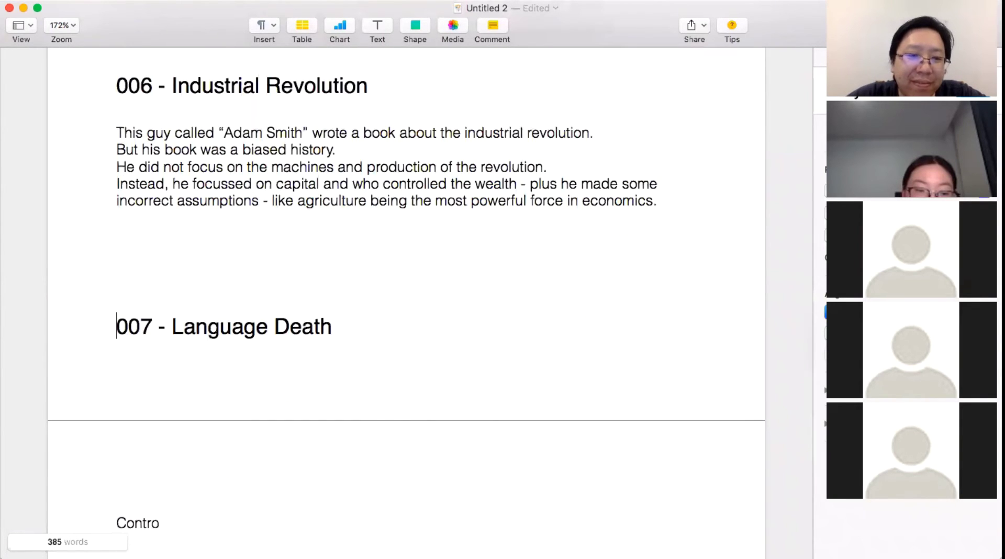
pyautogui.press('Return')
pyautogui.press('Return')
pyautogui.scroll(-5, 206, 411)
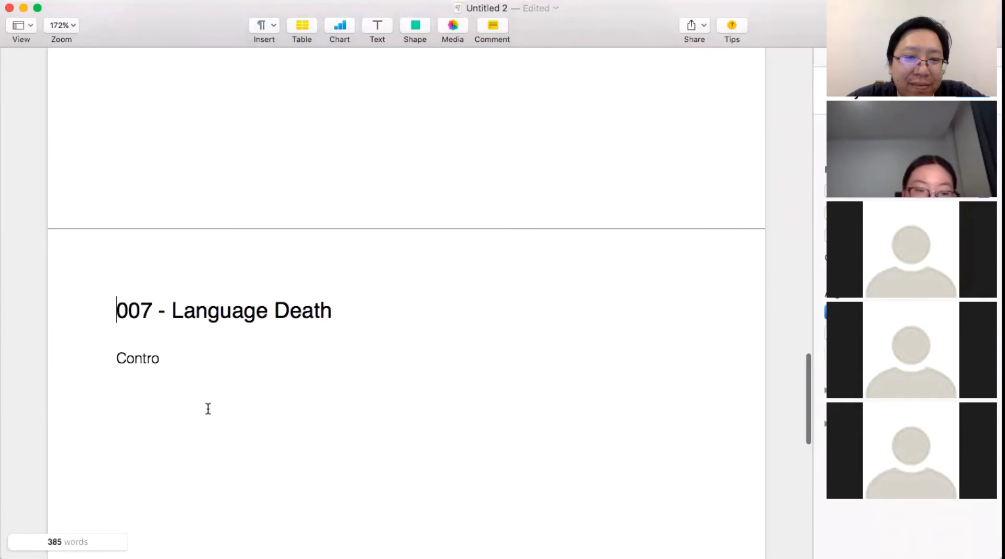
# Replace "Contro" under the Language Death heading with "Commentary: The speaker is giving an opinion or viewpoint on the topic.".
pyautogui.scroll(-2, 207, 409)
pyautogui.click(200, 318)
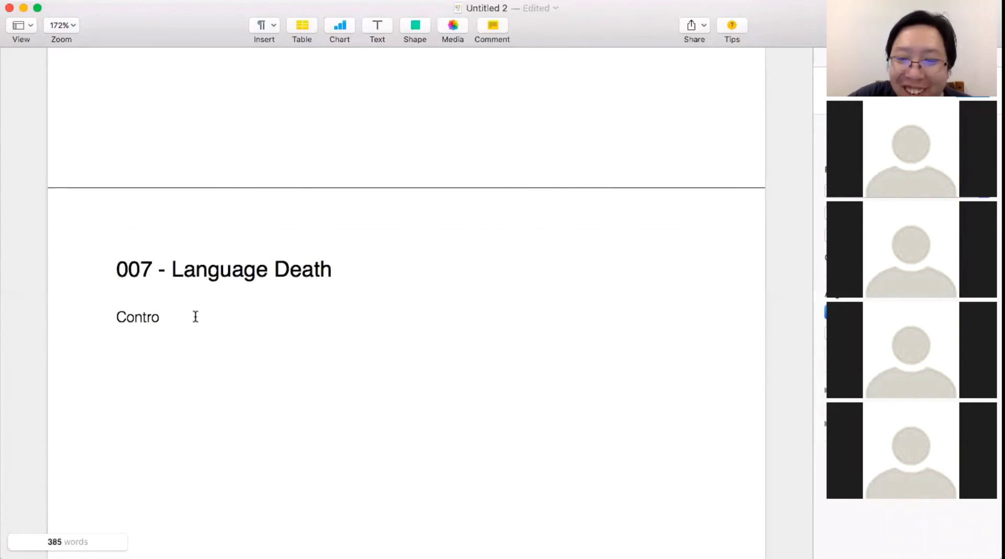
pyautogui.moveTo(195, 316); pyautogui.dragTo(116, 321)
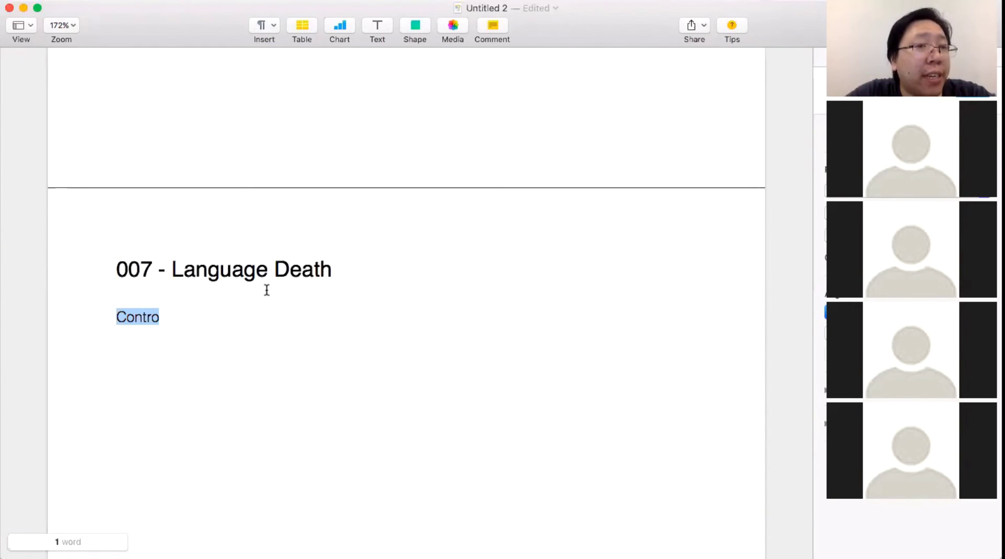
pyautogui.write('Comme')
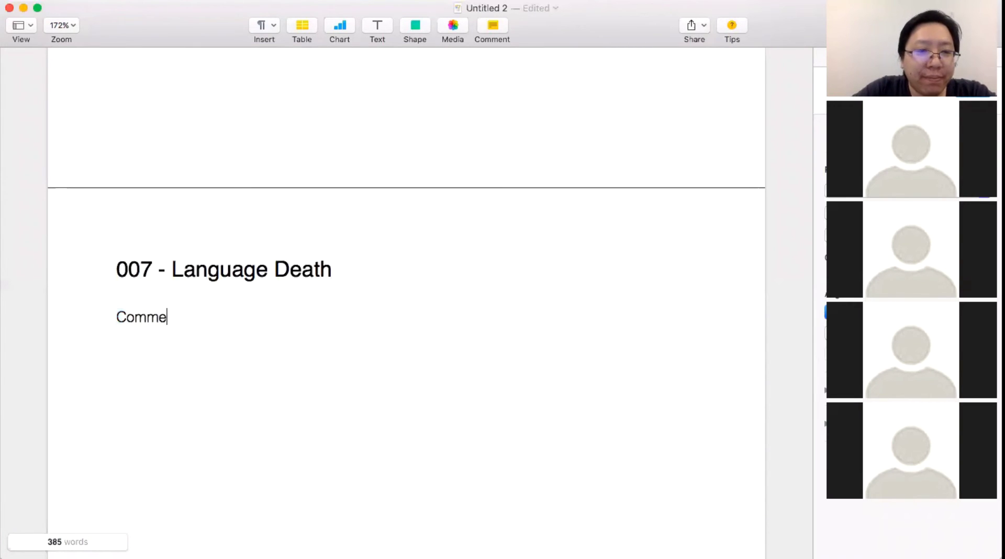
pyautogui.write('ntary: ')
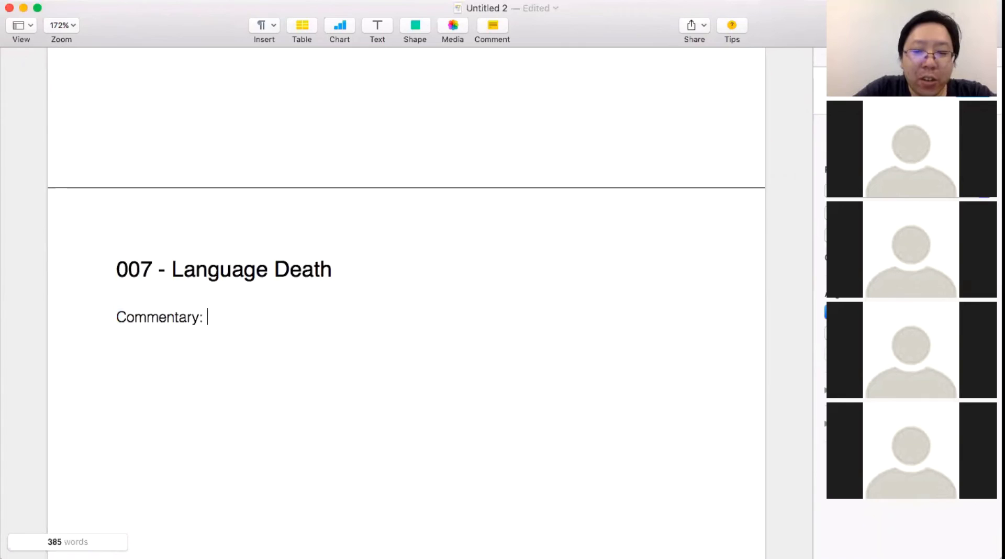
pyautogui.write('A')
pyautogui.press('BackSpace')
pyautogui.write('The spea')
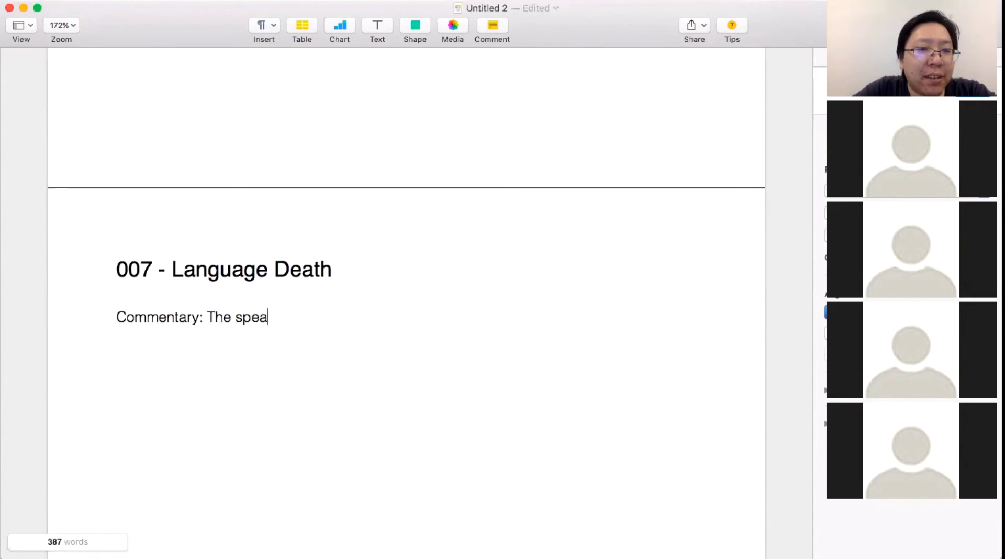
pyautogui.write('ker is giving an')
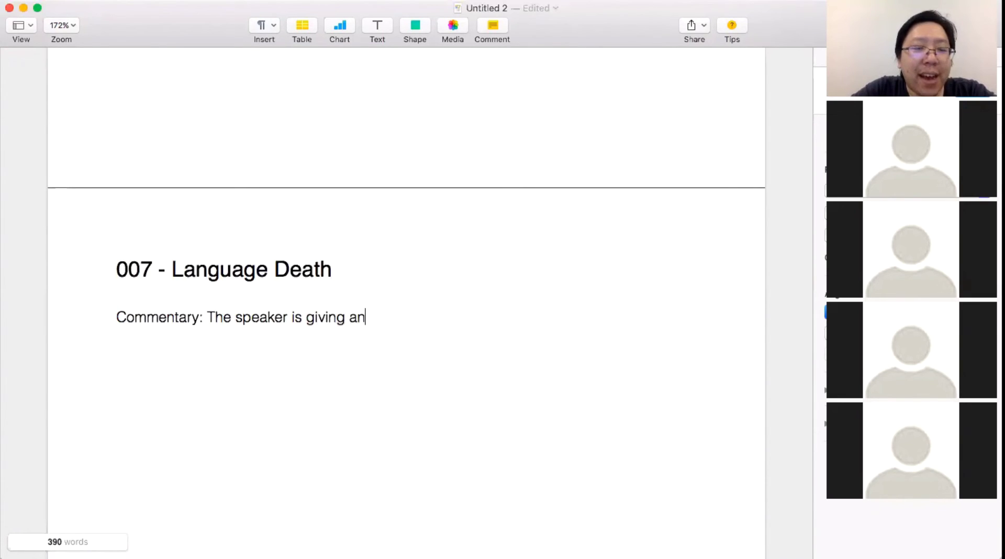
pyautogui.write(' opinion o')
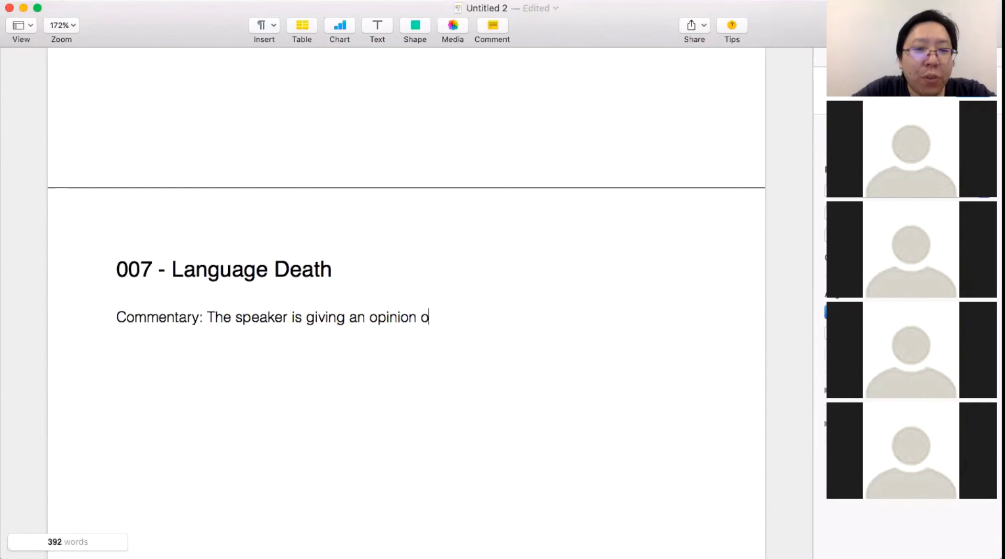
pyautogui.write('r viewpoint on')
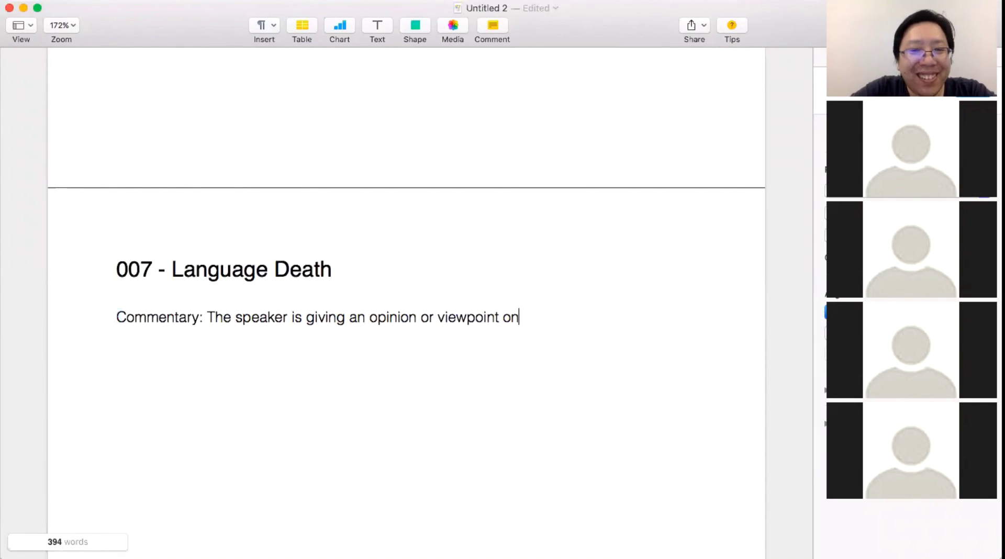
pyautogui.write(' the topic.')
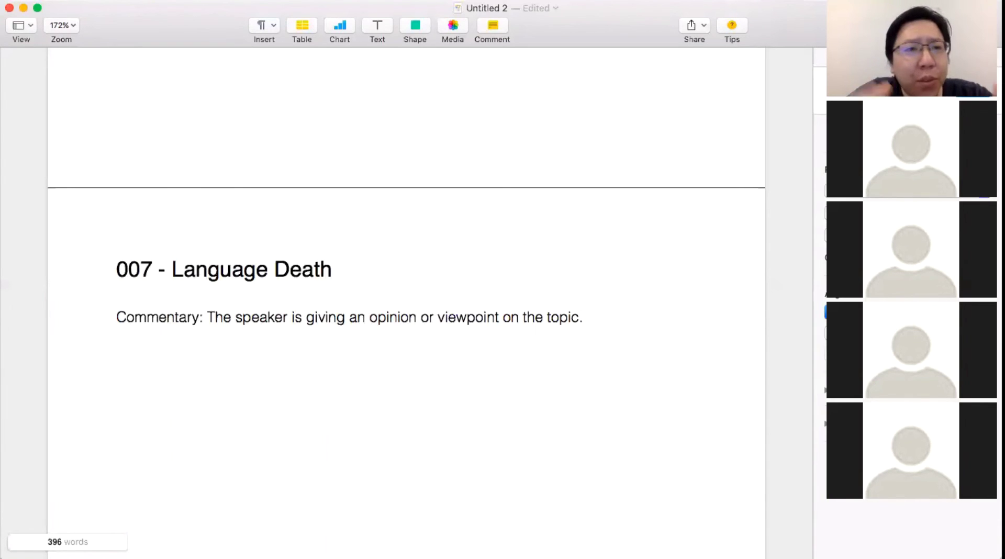
# Add a second line of notes: "People don't really think about language death or the consequences of losing language.".
pyautogui.press('Return')
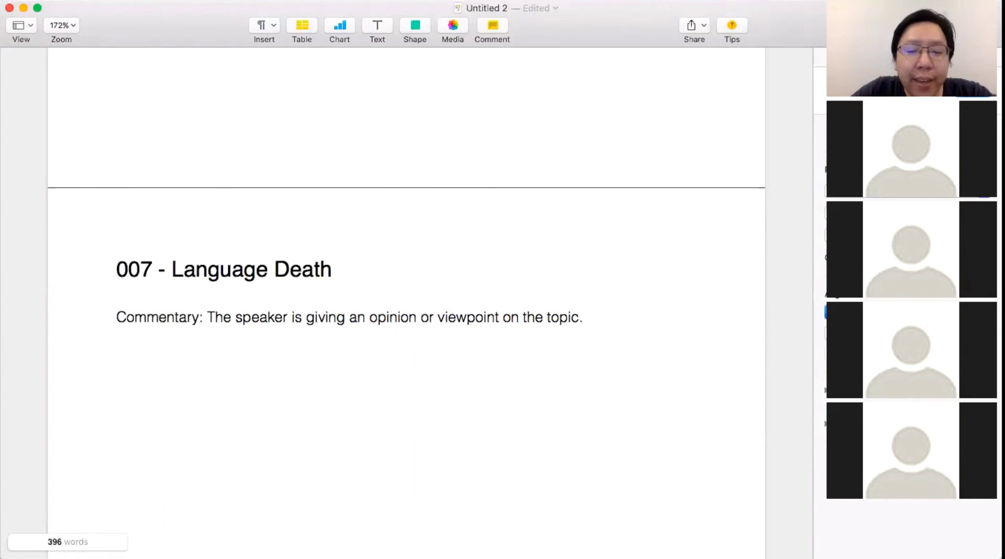
pyautogui.write('Pe')
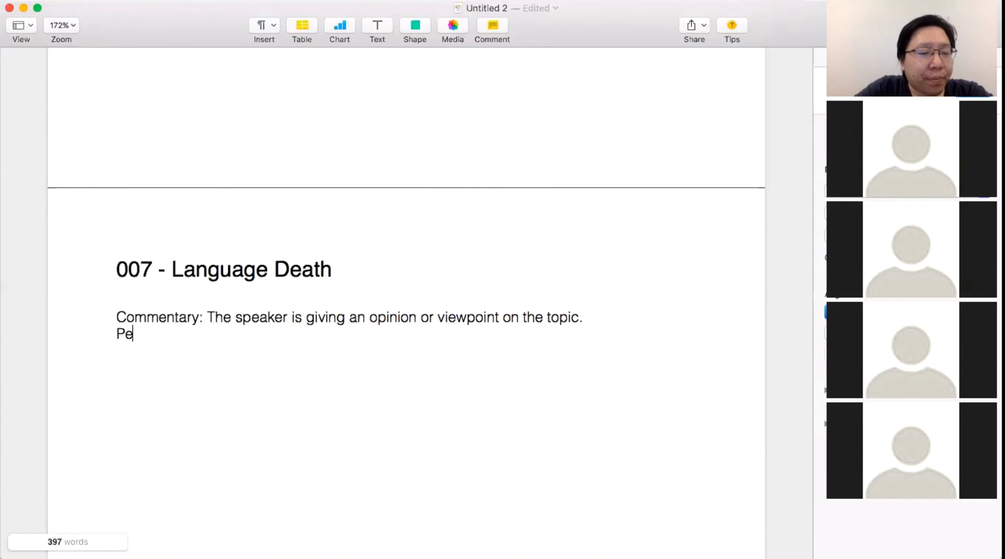
pyautogui.write("ople don't really ")
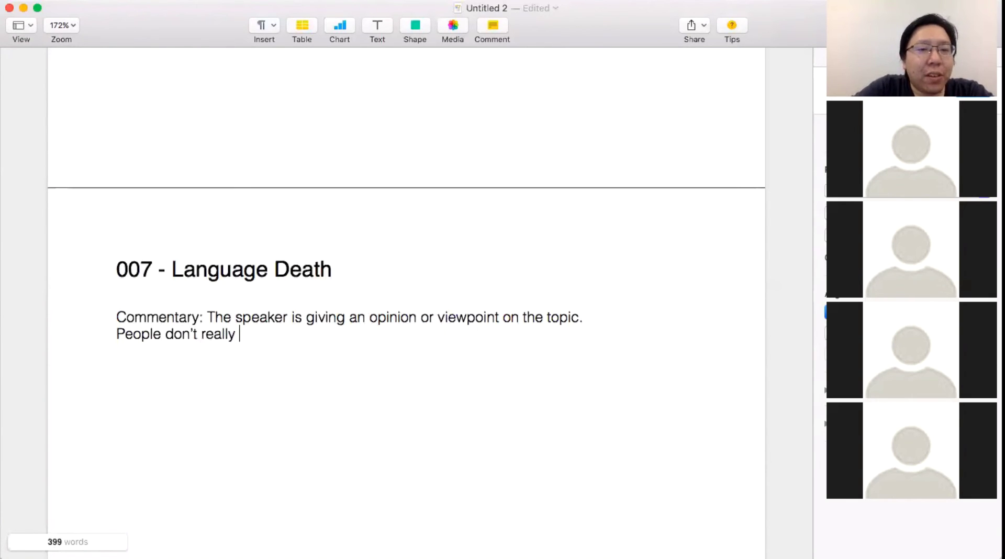
pyautogui.write('think about langua')
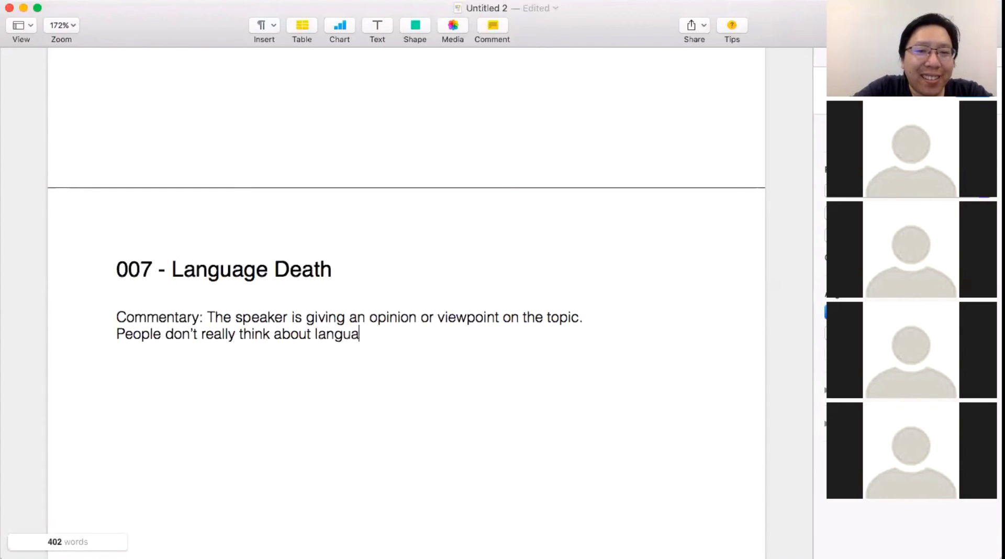
pyautogui.write('ge death or')
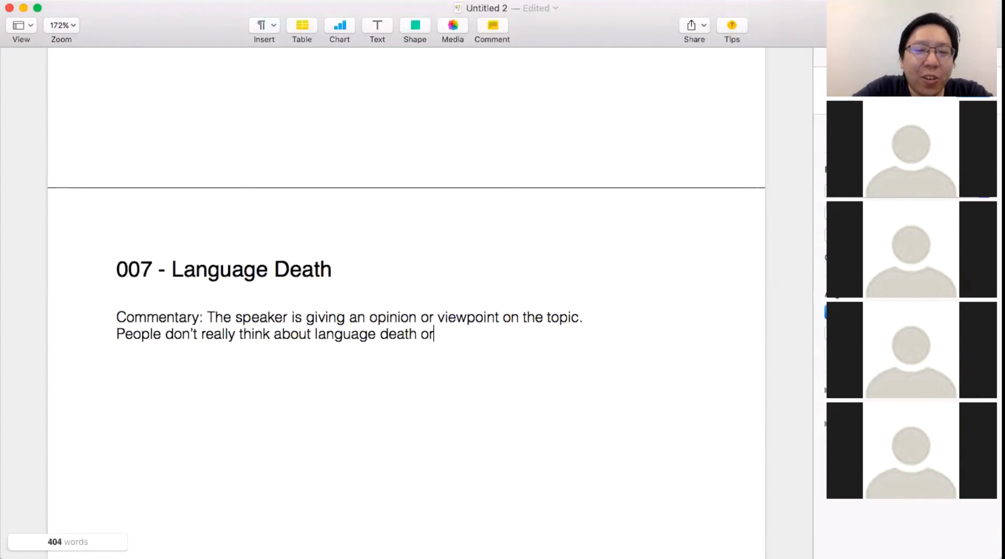
pyautogui.write(' the consequences of losing ')
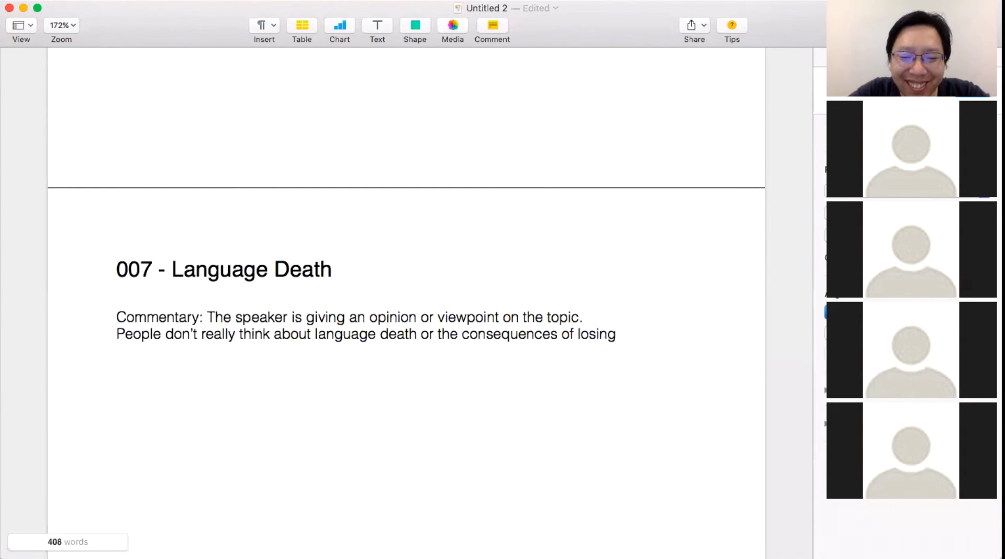
pyautogui.write('language.')
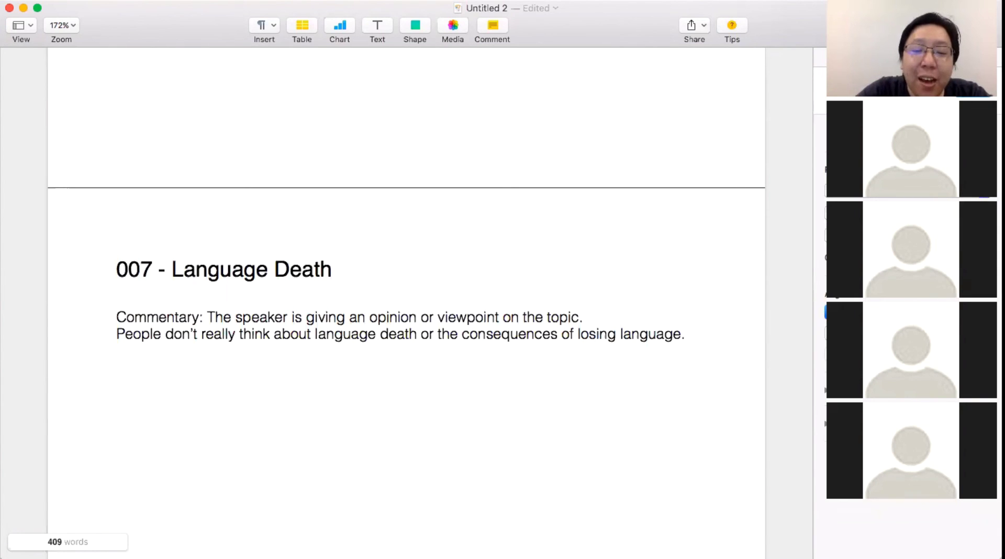
# Add a third line of notes: "Although - people do take an interest in some parts of language - like the meaning of names etc.".
pyautogui.write('Although -')
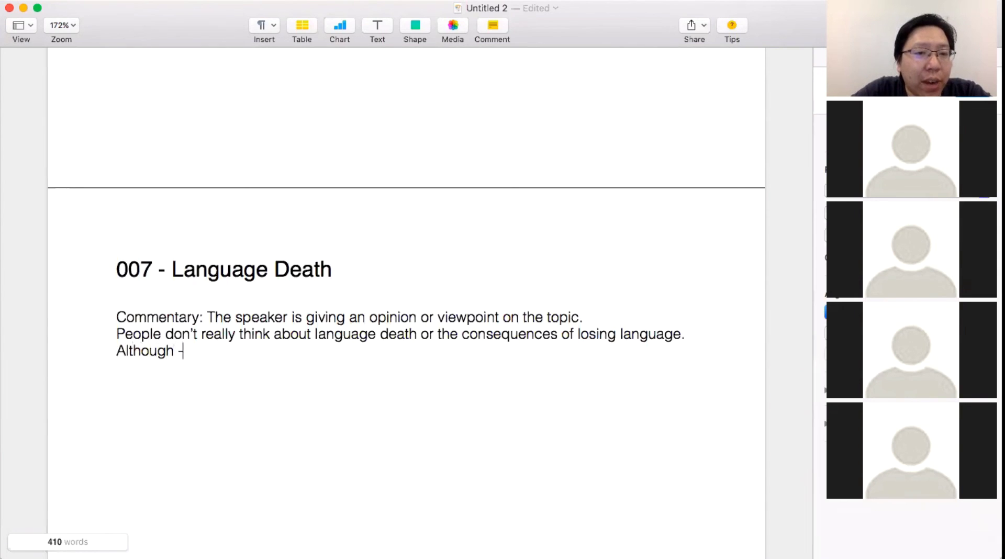
pyautogui.write(' people do take an')
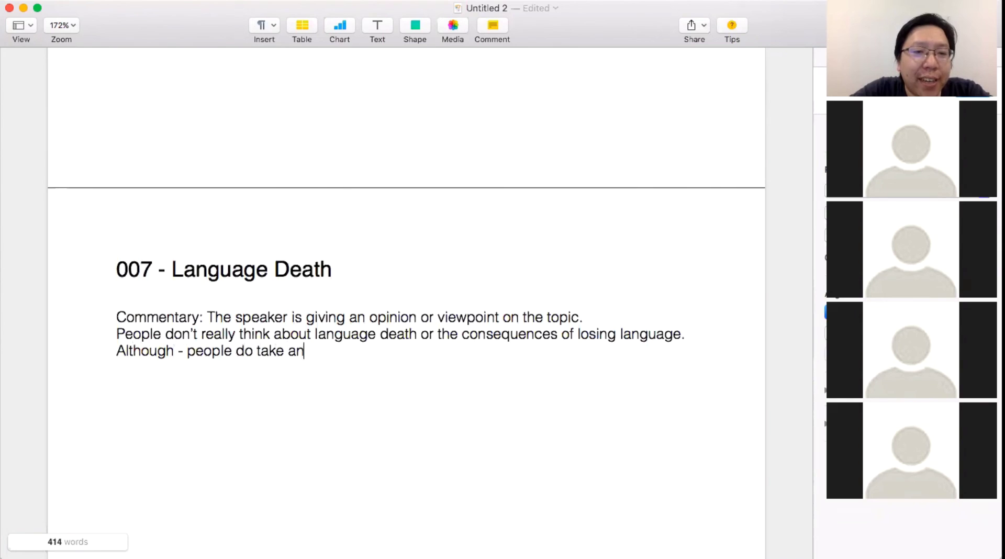
pyautogui.write(' interest in')
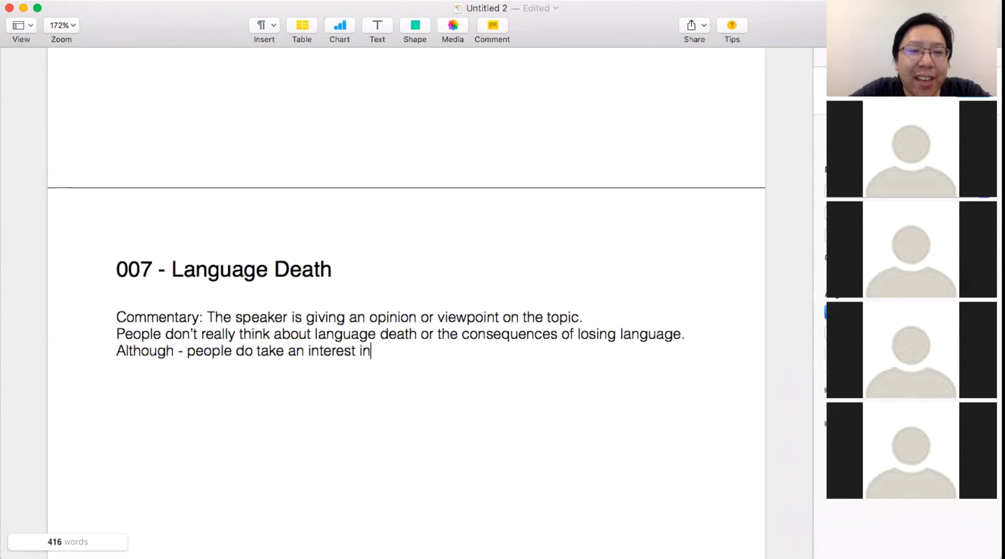
pyautogui.write(' some art s')
pyautogui.press('BackSpace')
pyautogui.press('BackSpace')
pyautogui.press('BackSpace')
pyautogui.press('BackSpace')
pyautogui.press('BackSpace')
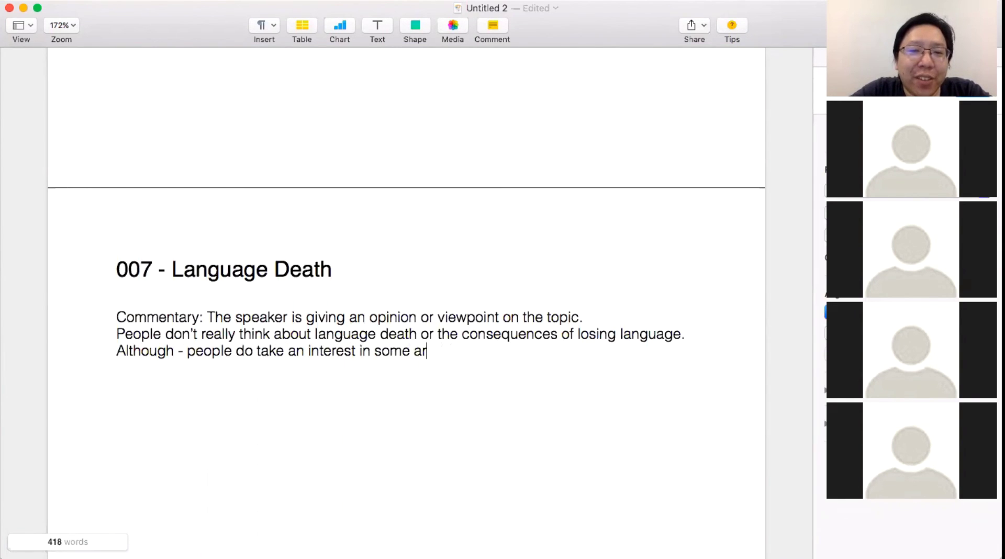
pyautogui.write('parts of languag')
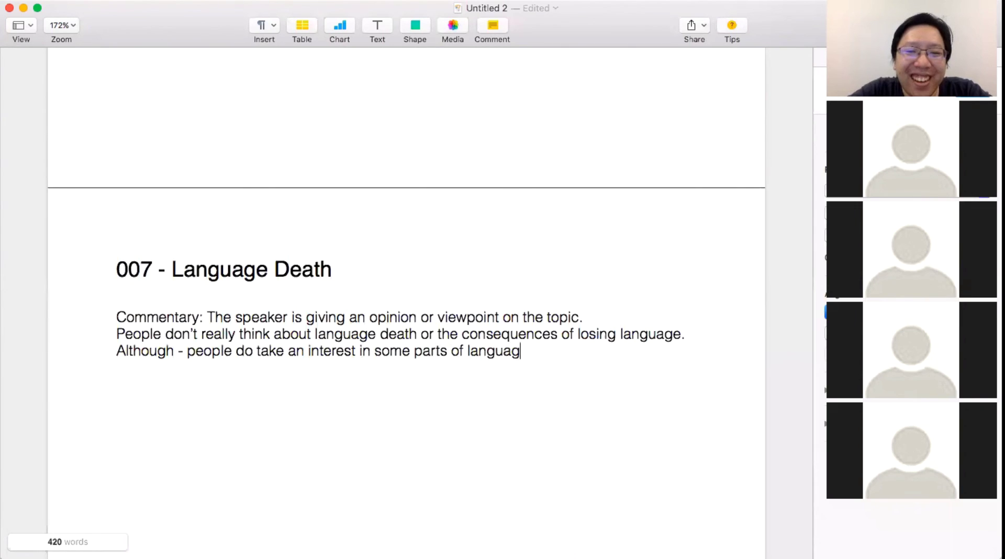
pyautogui.write('e - like the meaning')
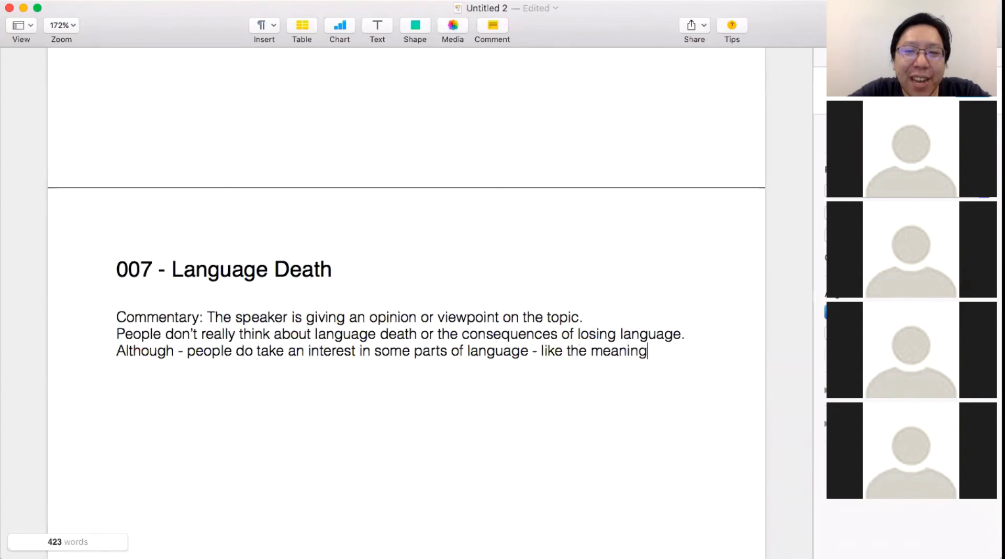
pyautogui.write(' of names etc.')
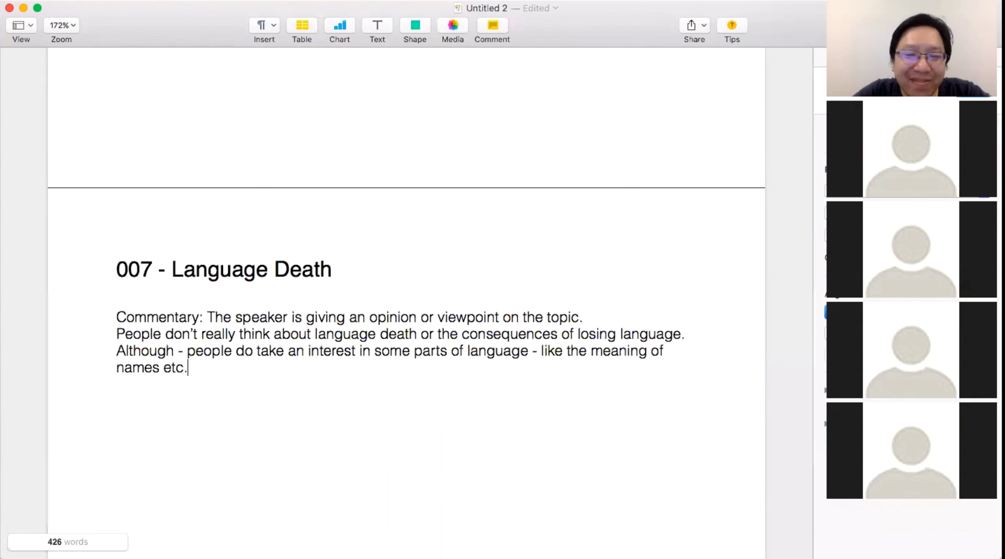
# Insert blank lines below the Language Death notes to make room for another section.
pyautogui.press('Return')
pyautogui.press('Return')
pyautogui.press('Return')
pyautogui.press('BackSpace')
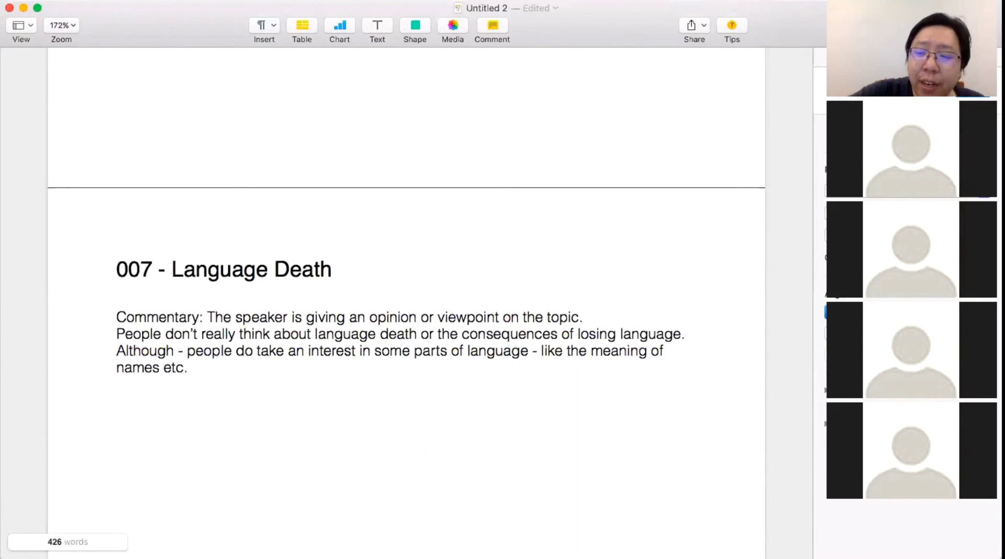
pyautogui.press('Return')
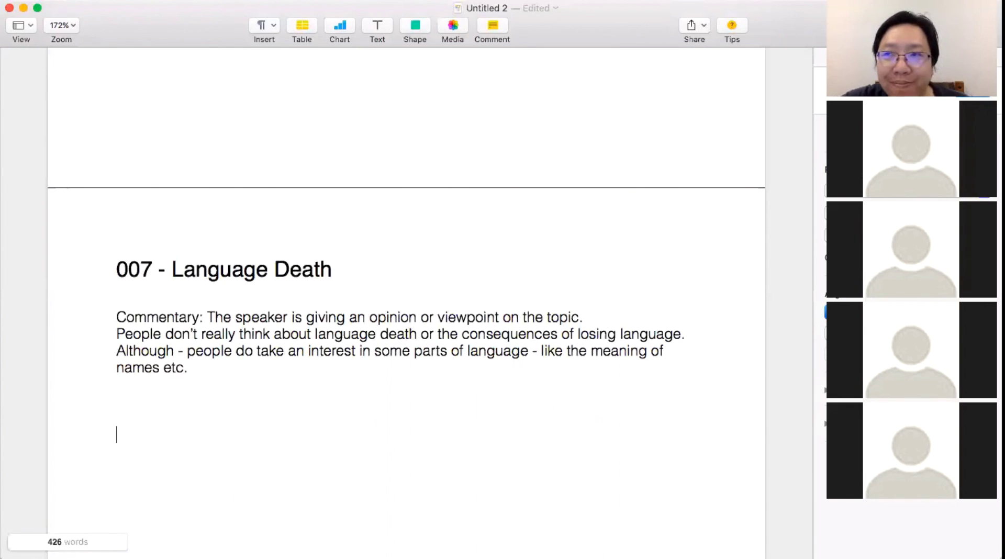
pyautogui.scroll(-1, 233, 375)
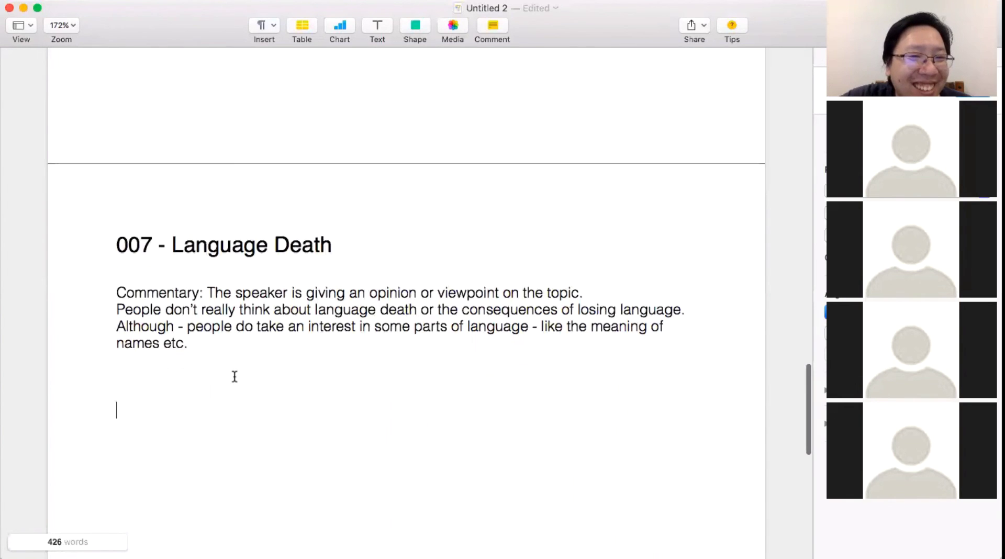